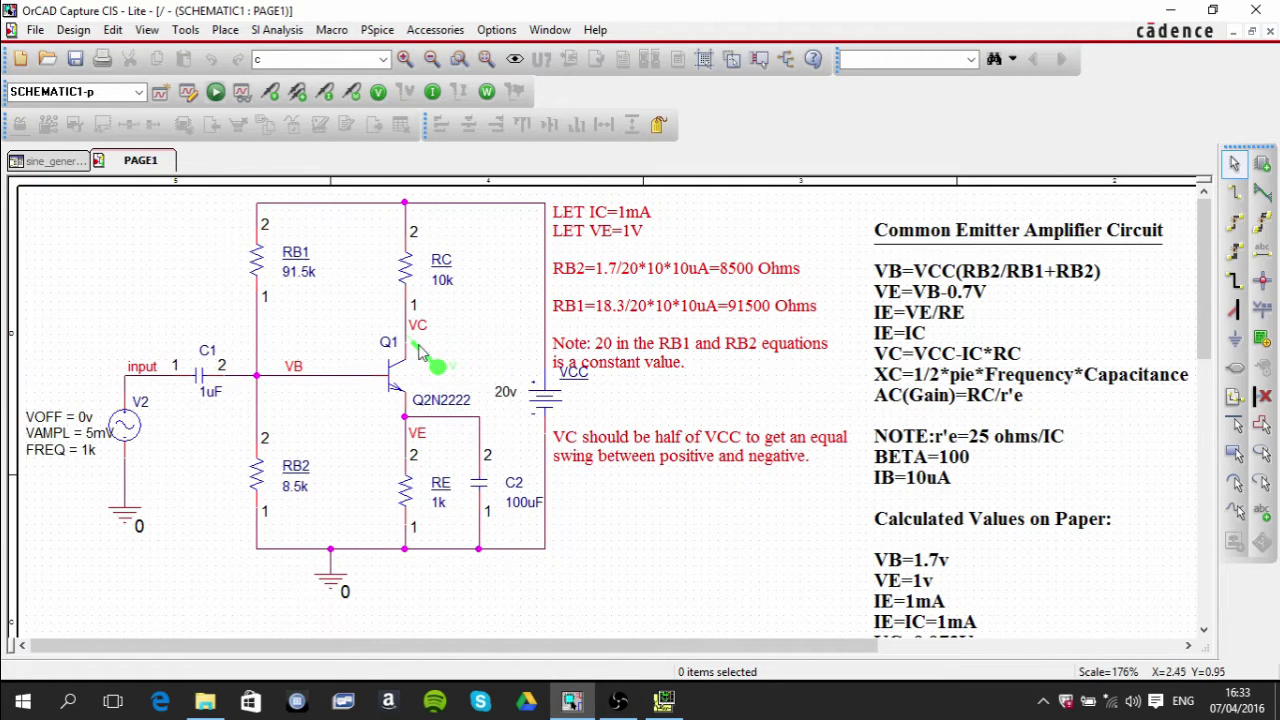
Review the amplifier schematic and display its DC bias voltages and bias currents
scroll(730, 382, "down", 1)
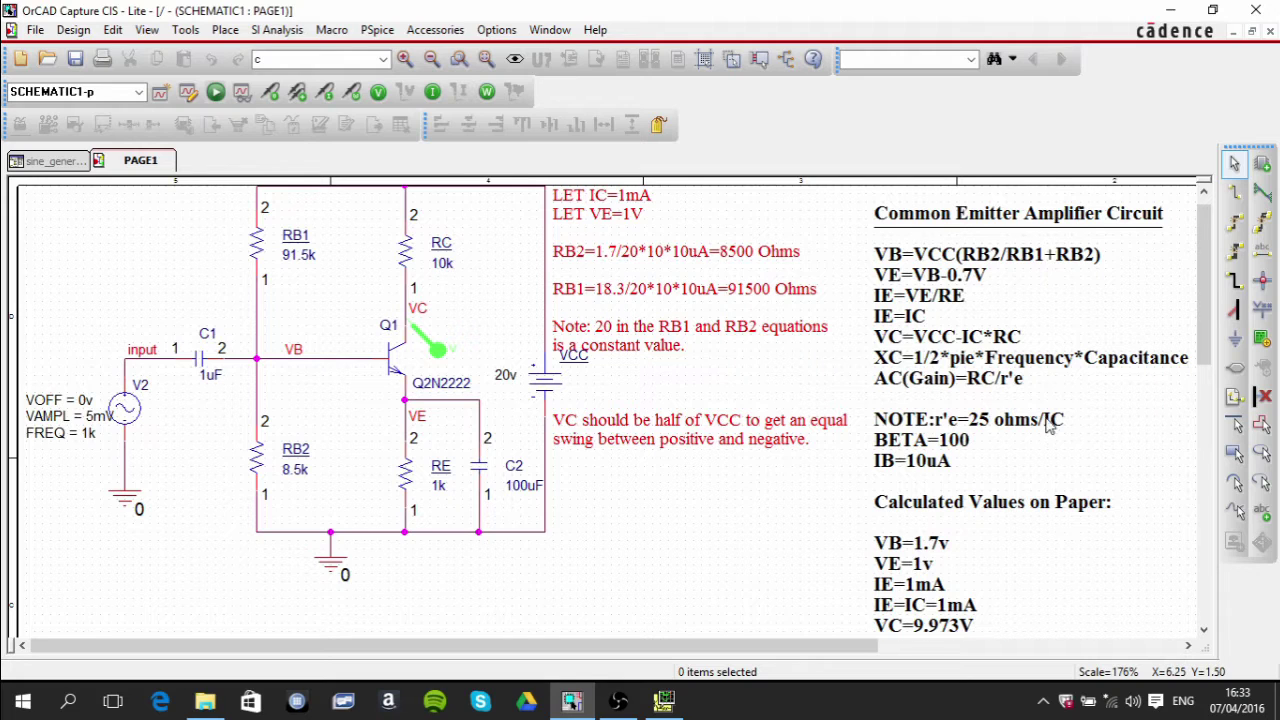
scroll(1050, 427, "down", 2)
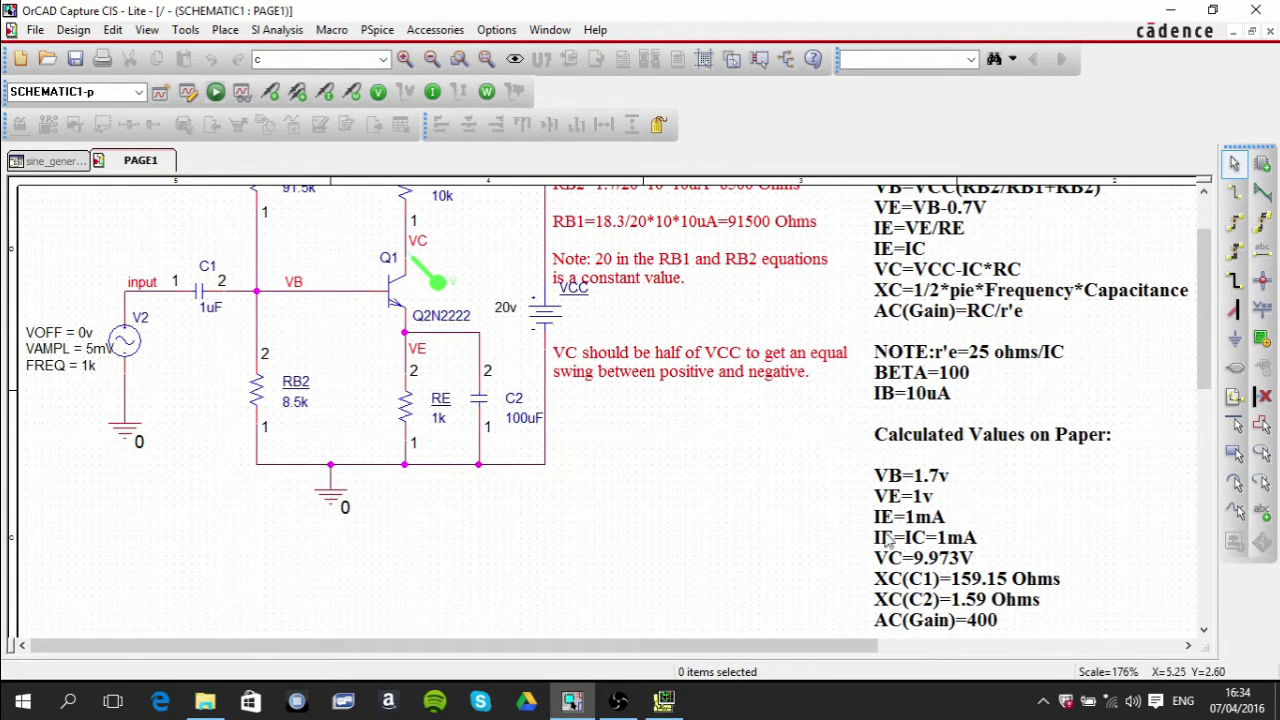
scroll(700, 505, "up", 2)
scroll(640, 510, "up", 1)
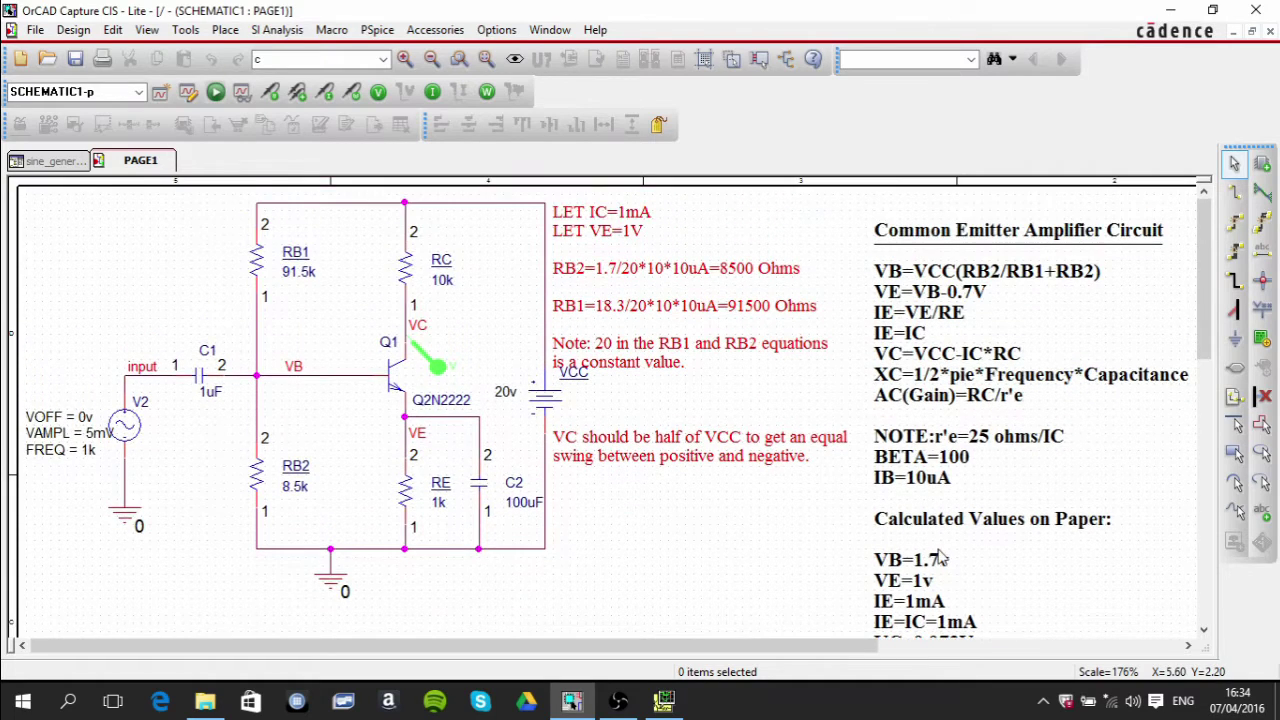
scroll(940, 558, "down", 1)
scroll(935, 559, "up", 1)
scroll(920, 515, "down", 3)
scroll(920, 515, "up", 1)
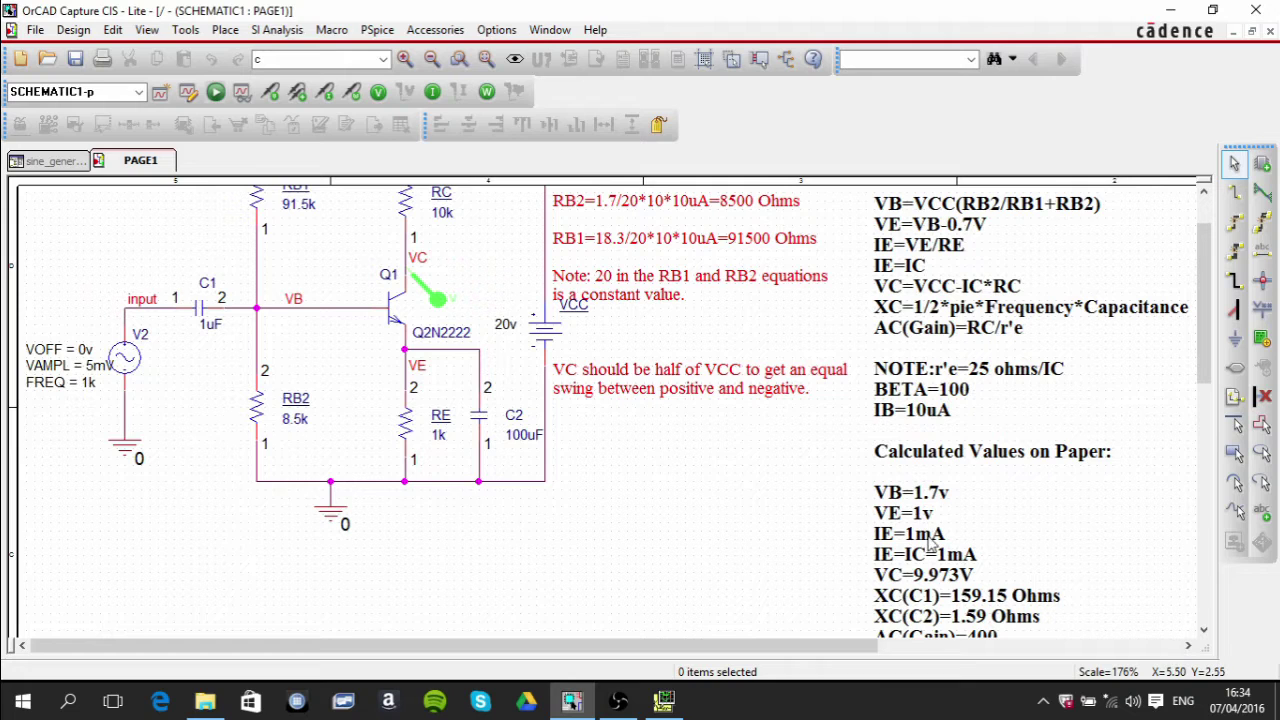
scroll(914, 572, "down", 1)
scroll(930, 565, "up", 1)
scroll(950, 612, "down", 1)
scroll(955, 620, "down", 1)
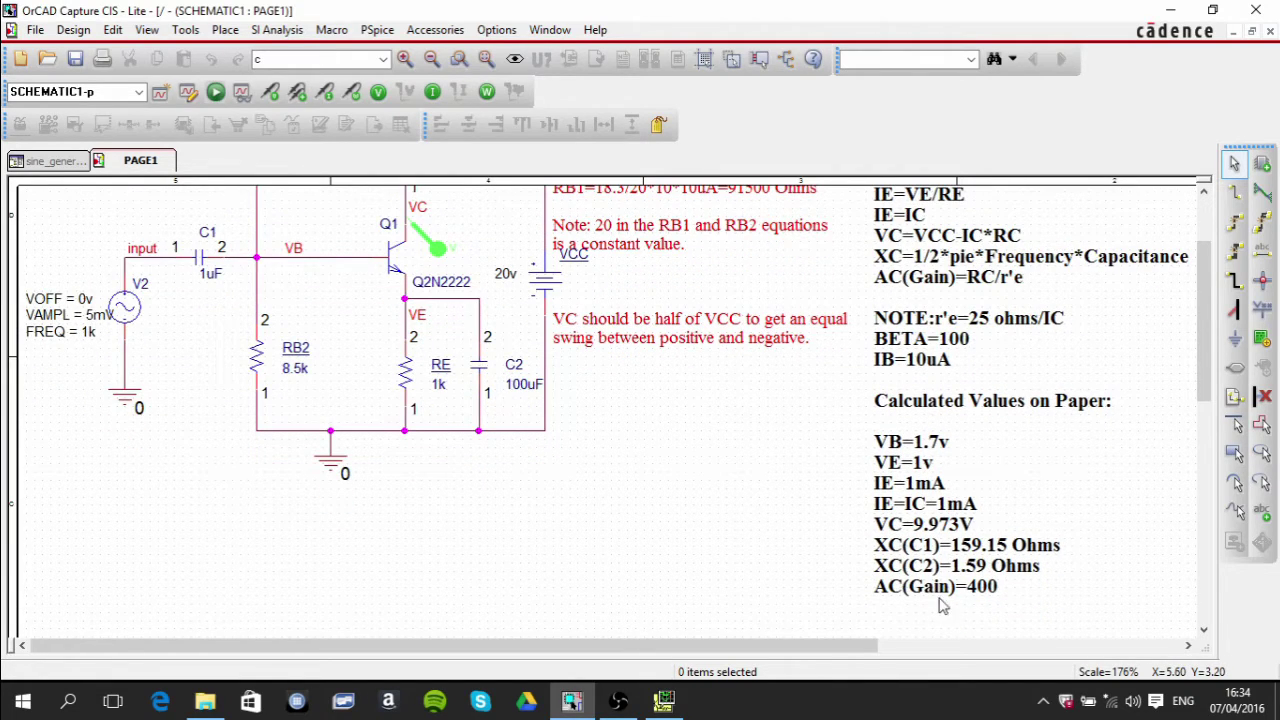
scroll(755, 561, "up", 3)
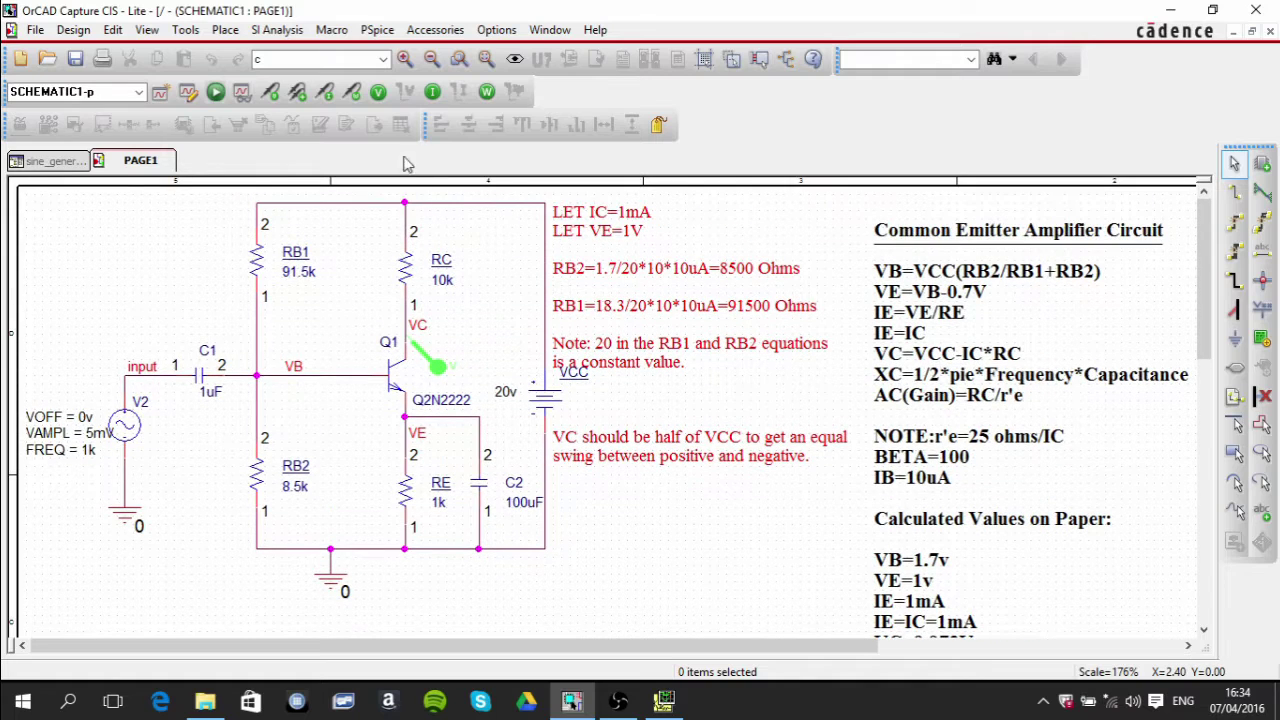
left_click(379, 94)
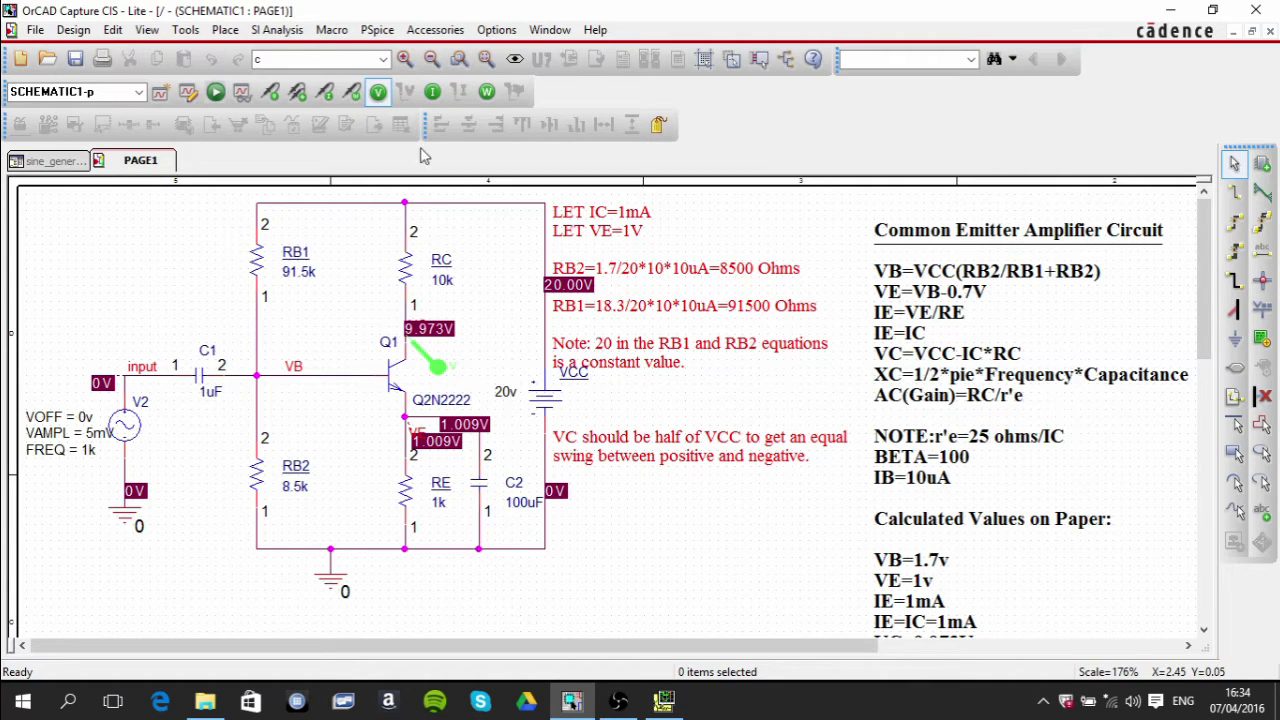
left_click(432, 92)
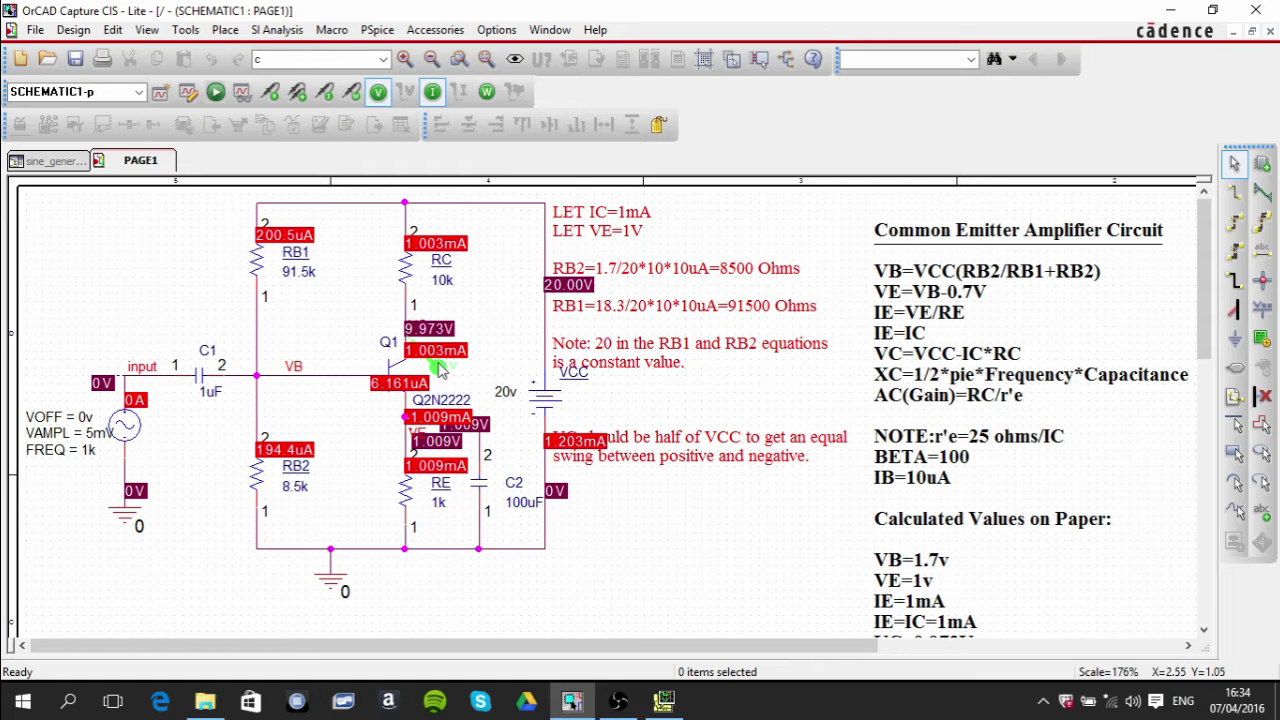
Hide the bias labels, glance at the V(VC) waveform, and go back over the schematic
left_click(432, 92)
left_click(378, 92)
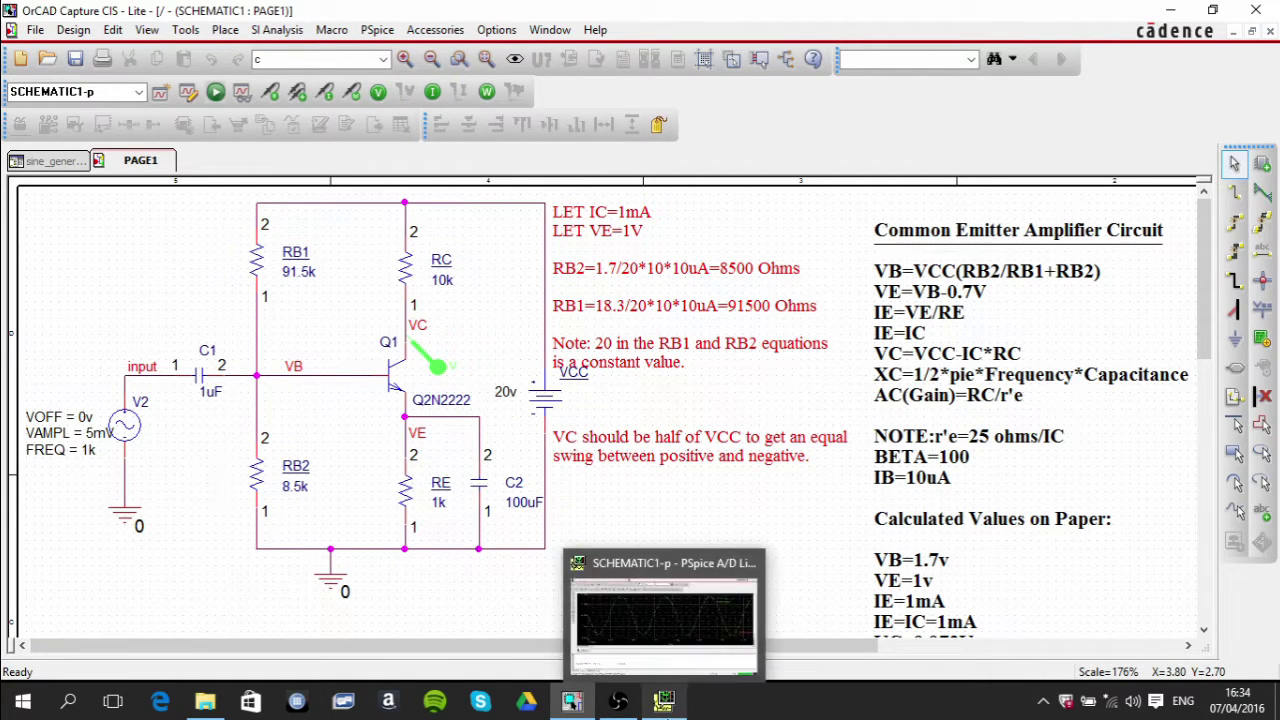
left_click(668, 704)
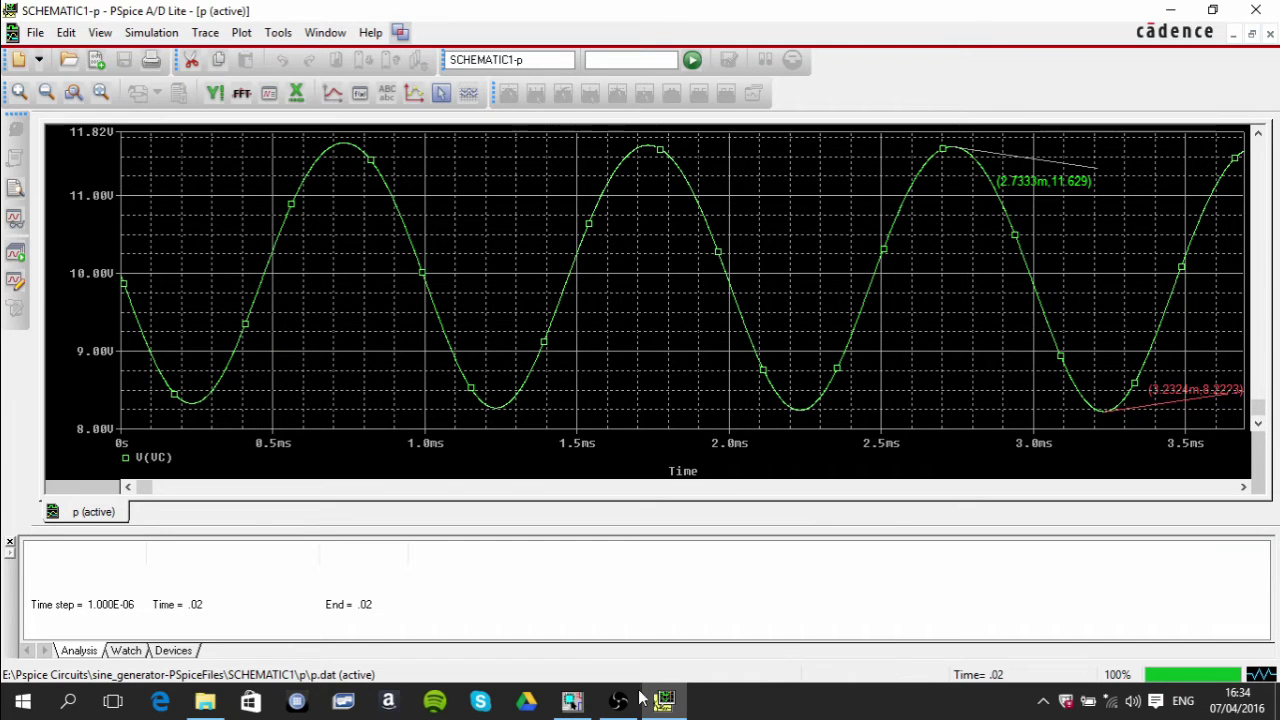
left_click(572, 703)
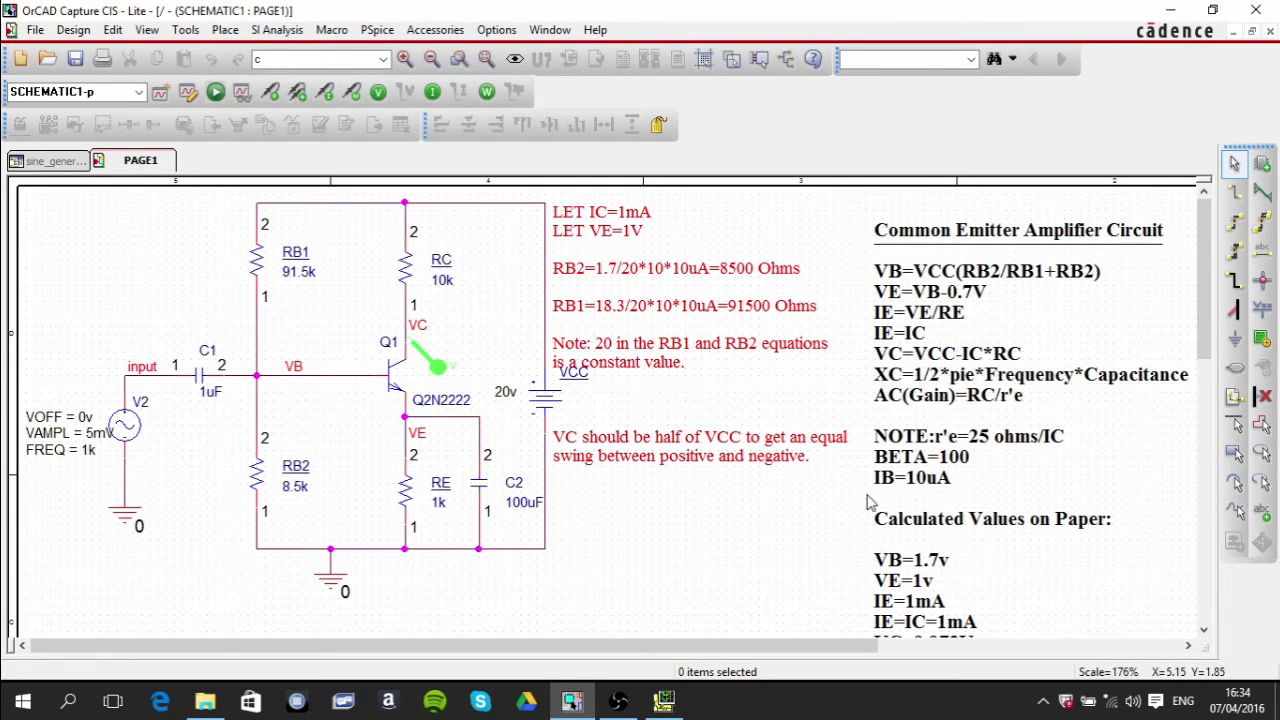
scroll(870, 505, "down", 3)
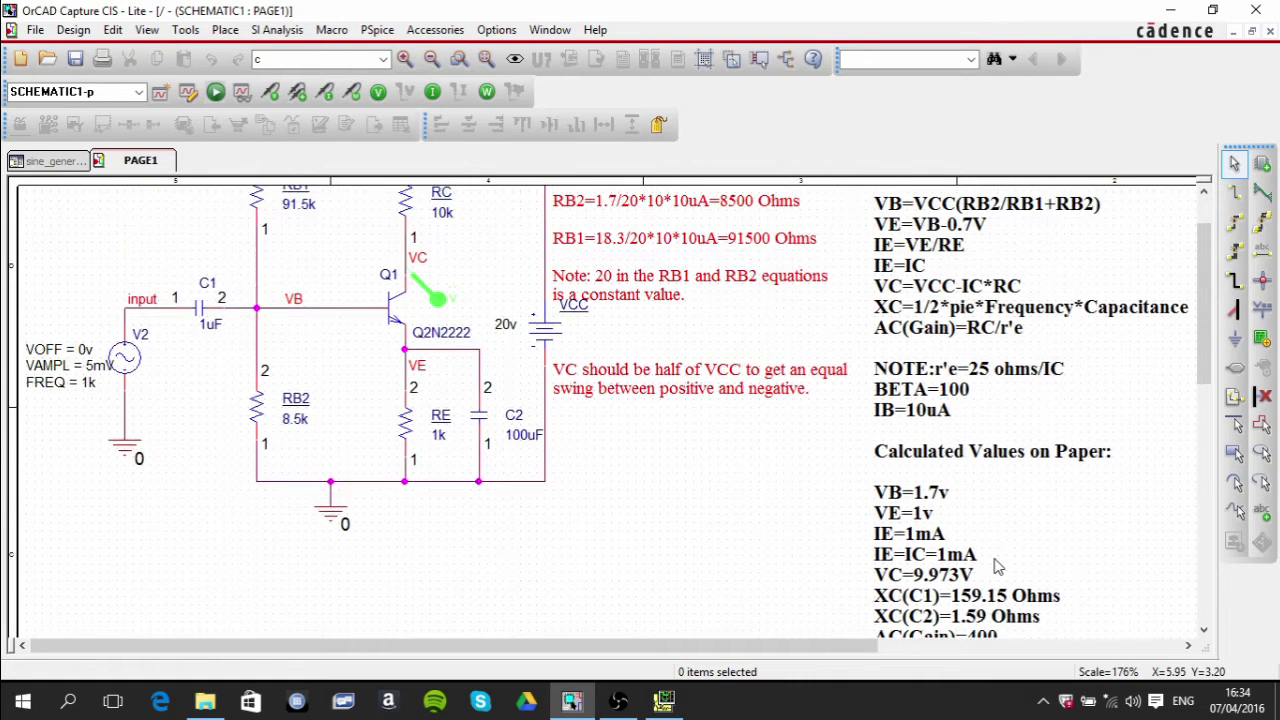
scroll(997, 566, "up", 1)
scroll(960, 570, "down", 3)
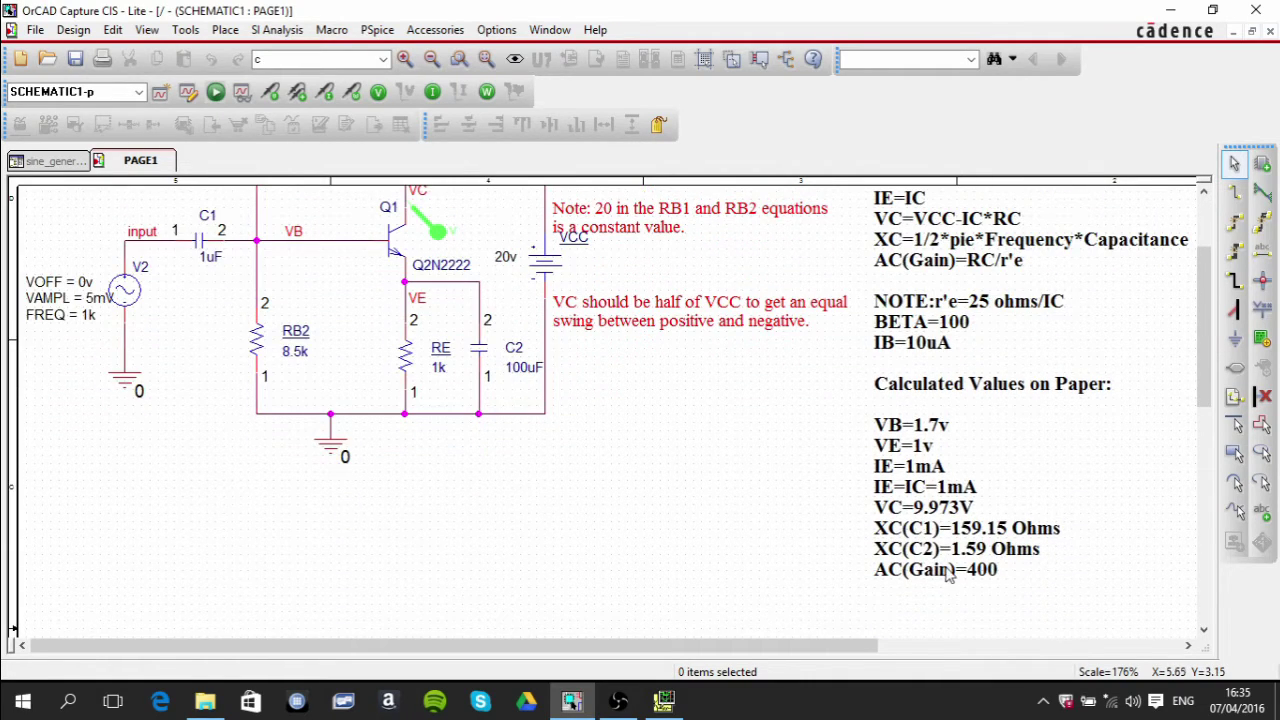
scroll(948, 575, "up", 4)
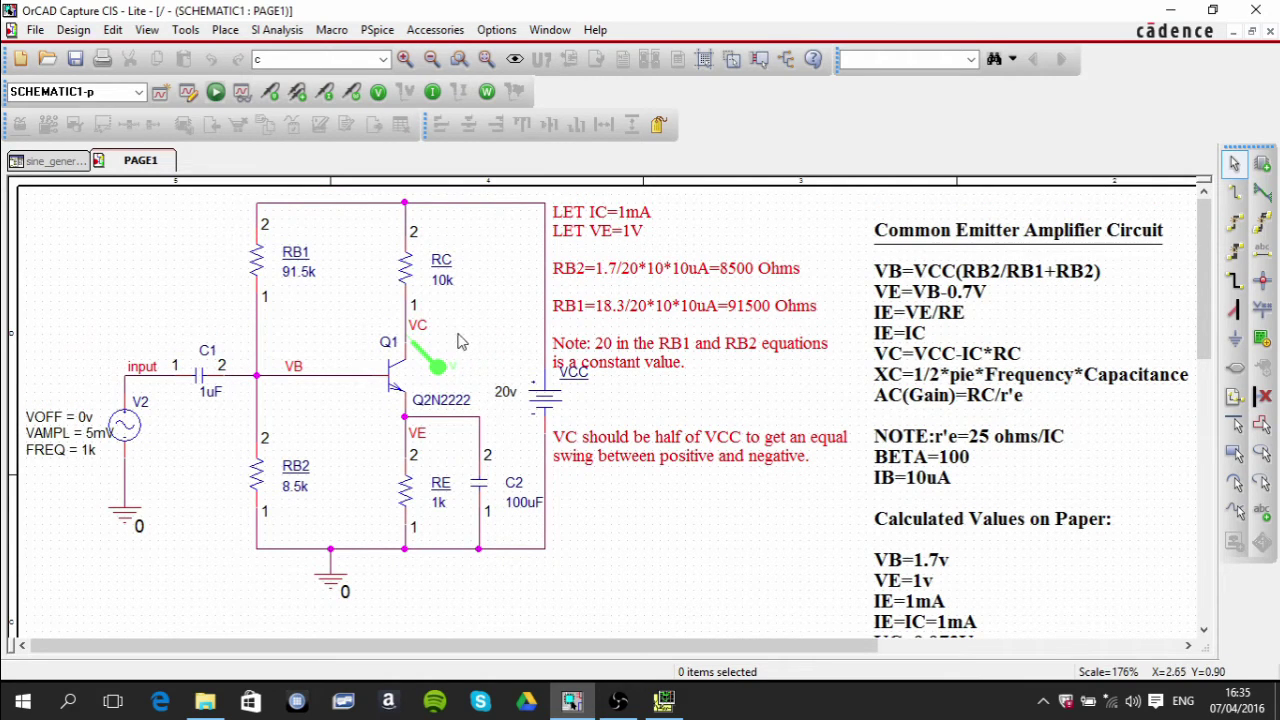
scroll(1040, 590, "down", 3)
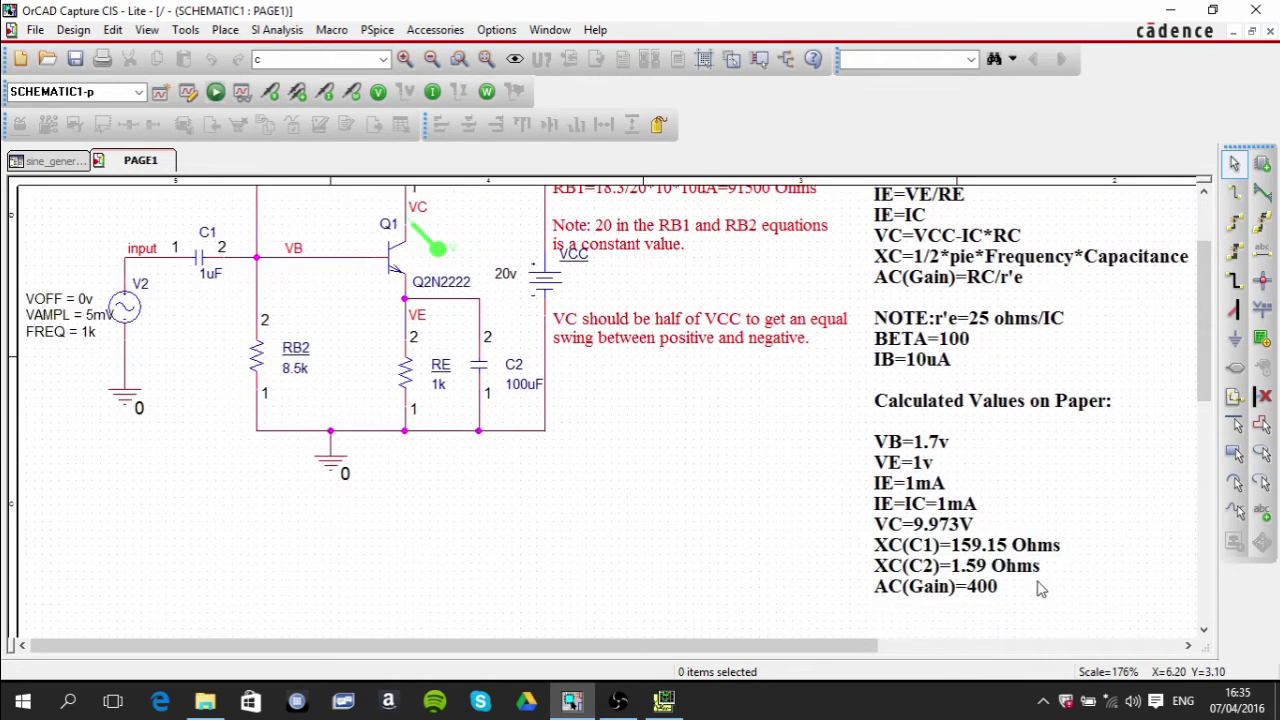
scroll(1040, 590, "up", 2)
scroll(485, 395, "up", 2)
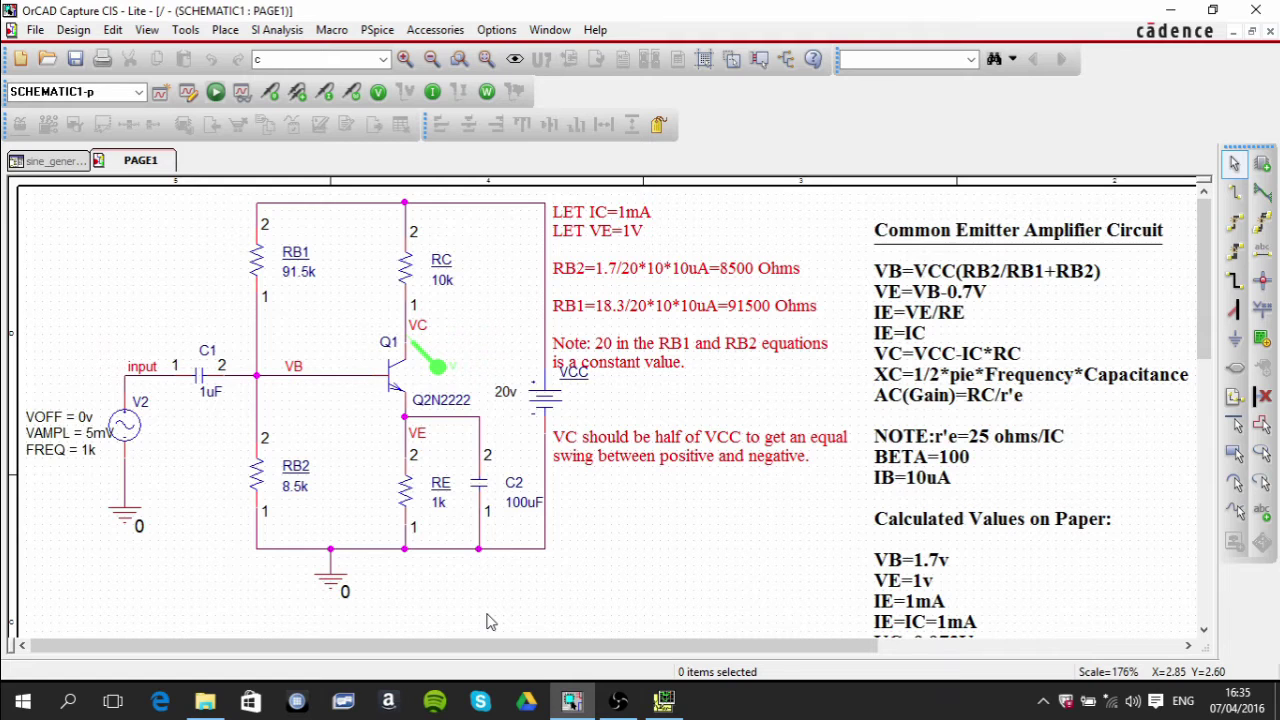
Measure the V(VC) plot with cursors, reading 9.973 V at the collector, then close the readings
left_click(664, 703)
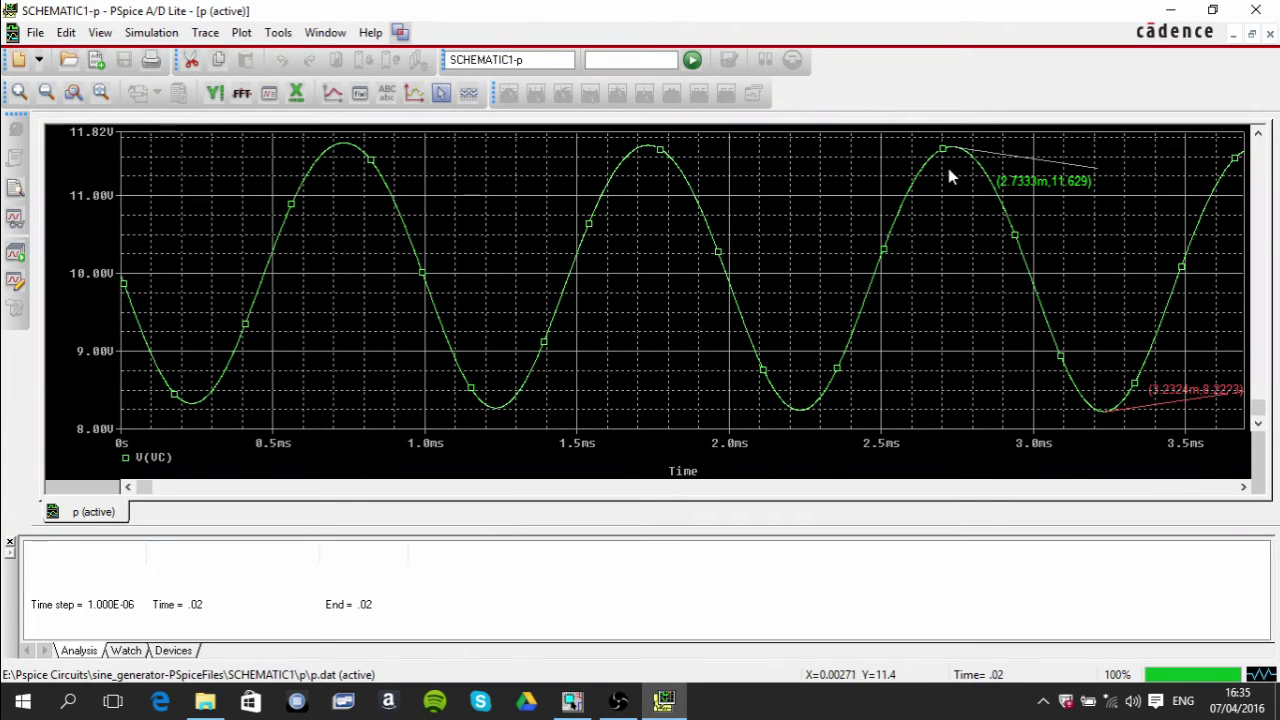
left_click(441, 93)
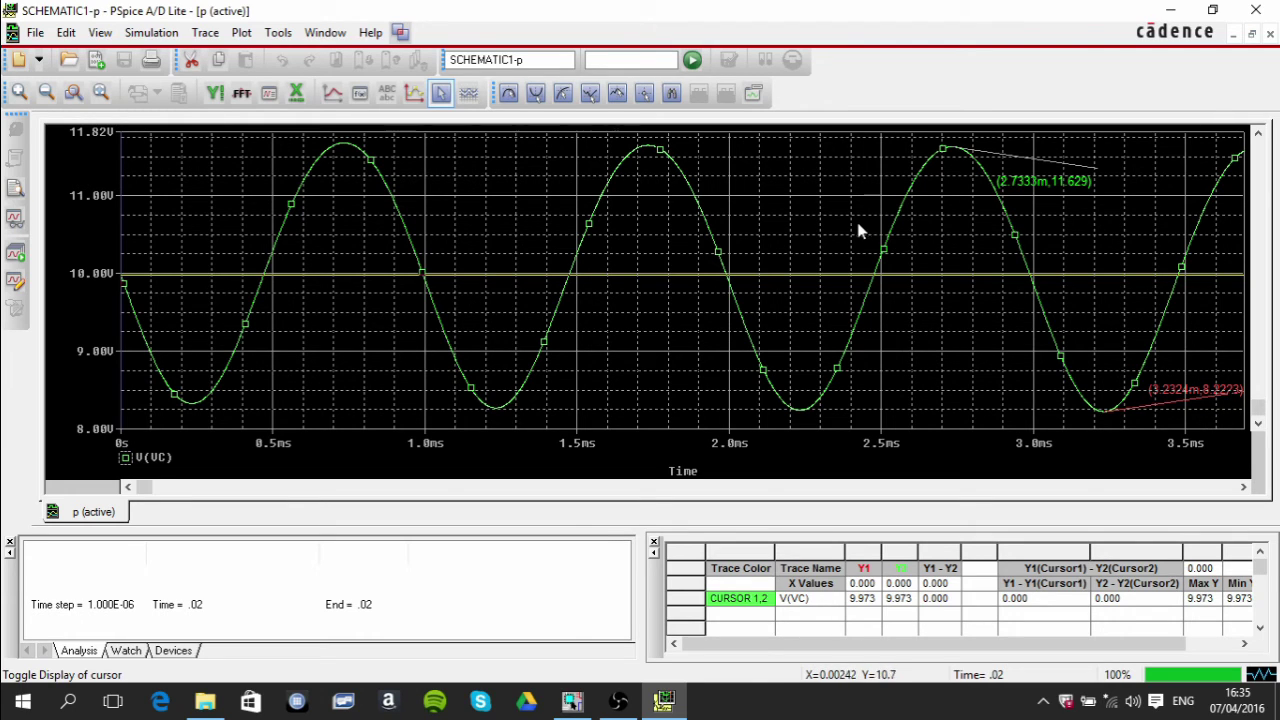
left_click(468, 93)
Return to the schematic and scroll to XC(C1)=159.15 Ohms, XC(C2)=1.59 Ohms and AC(Gain)=400
left_click(572, 701)
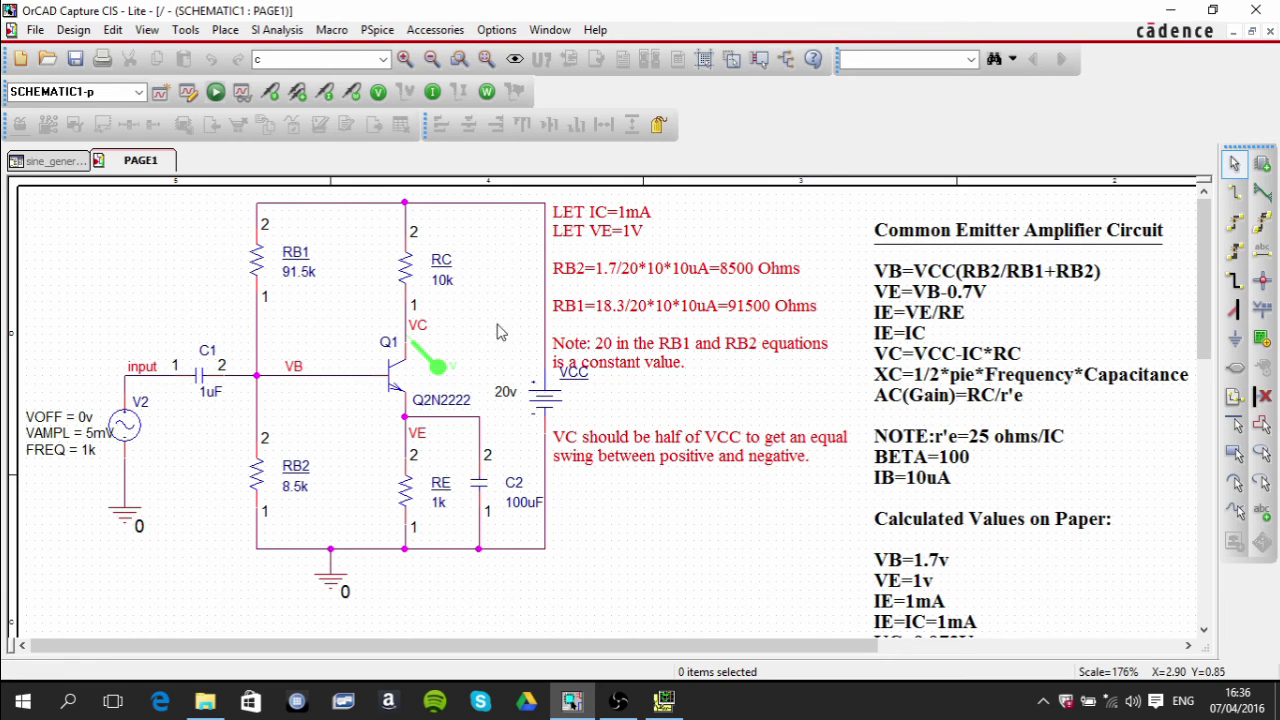
scroll(1033, 410, "down", 4)
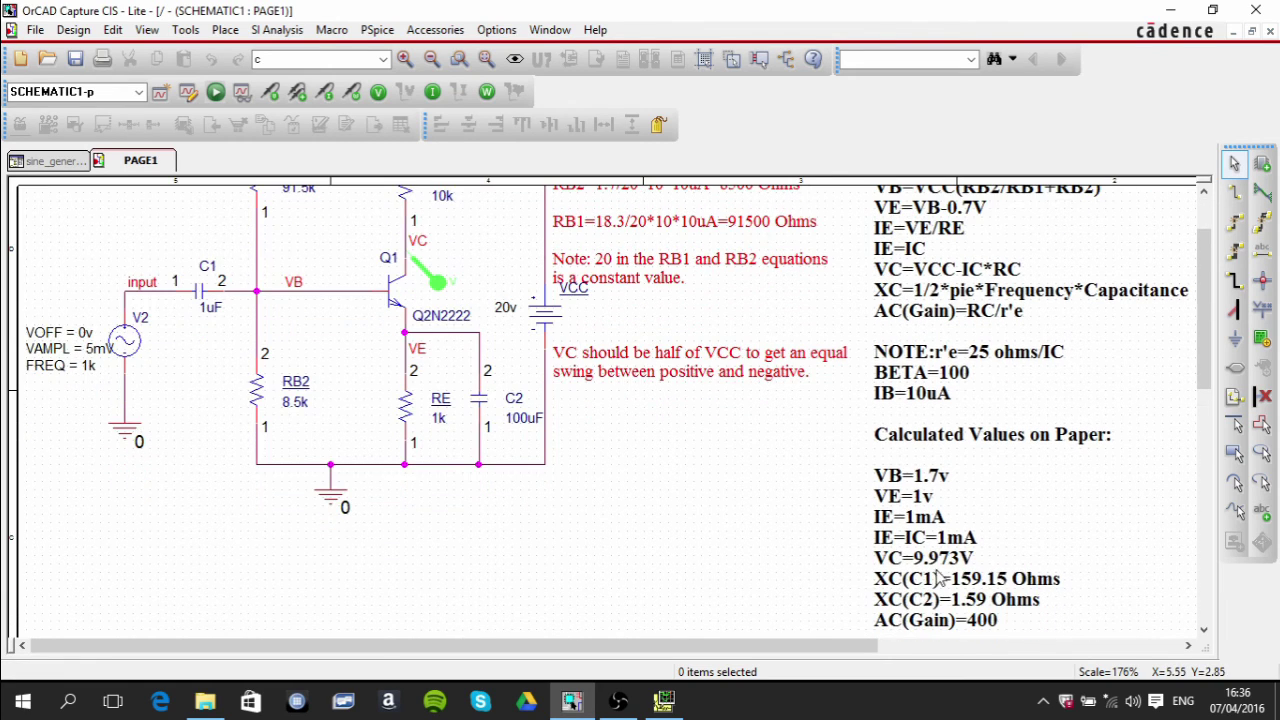